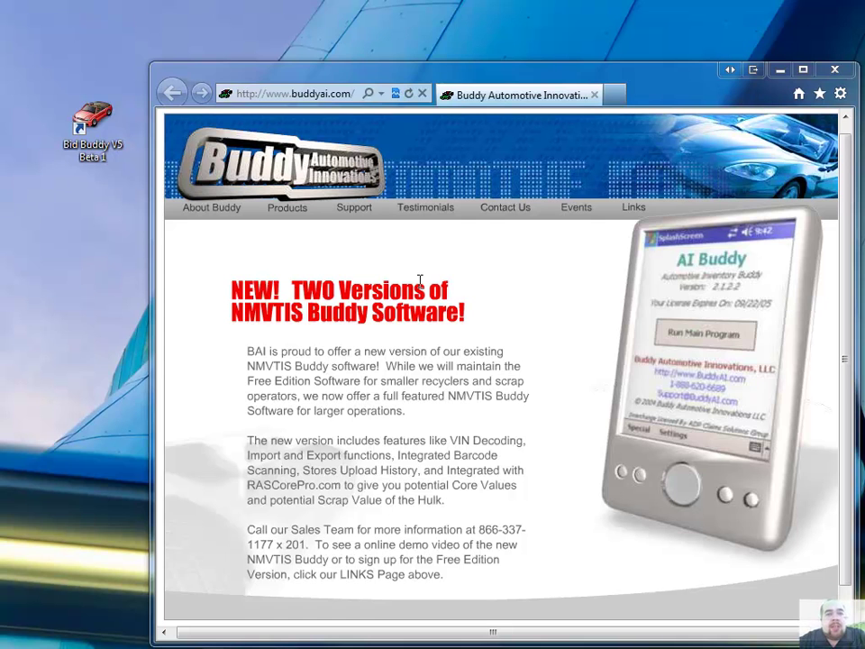
# Step: Launch Bid Buddy V5 and start a new auction from the vehicle selection with IAAI as the auction company
pyautogui.doubleClick(72, 135)
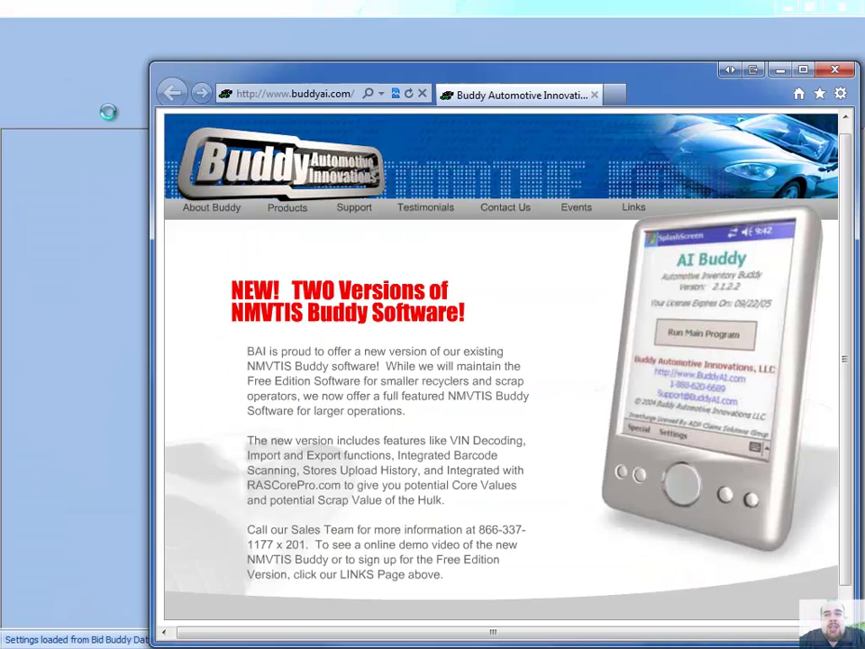
pyautogui.click(77, 230)
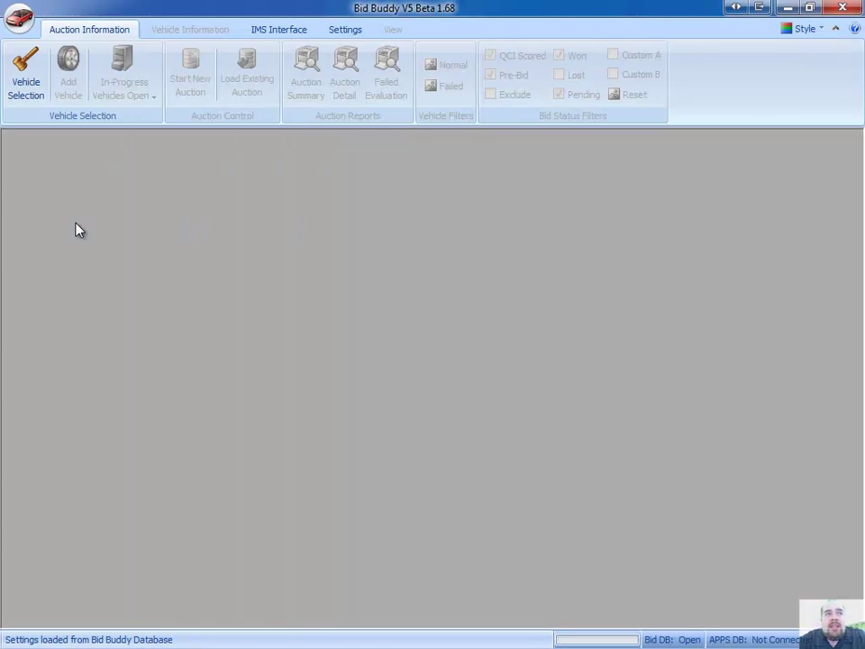
pyautogui.click(28, 74)
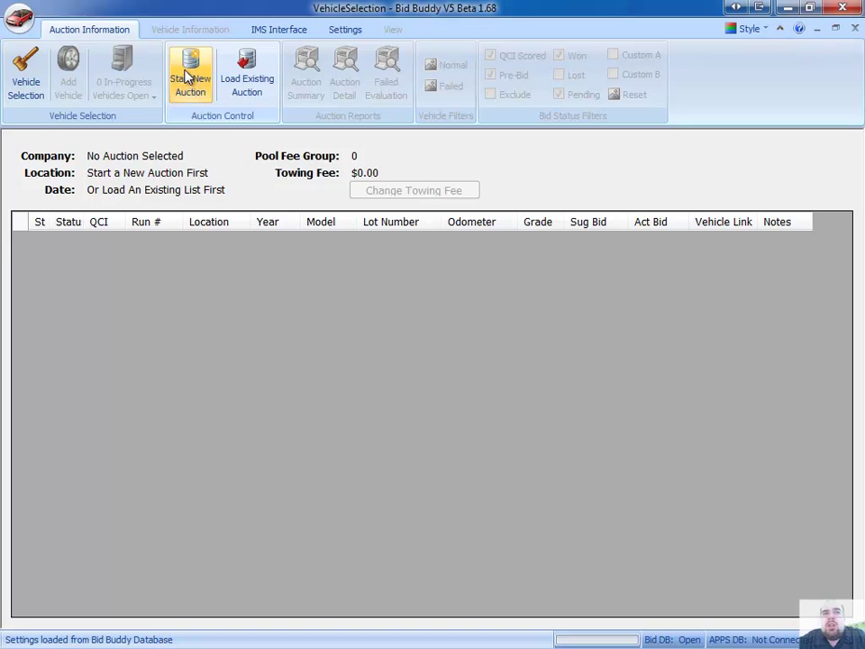
pyautogui.click(187, 77)
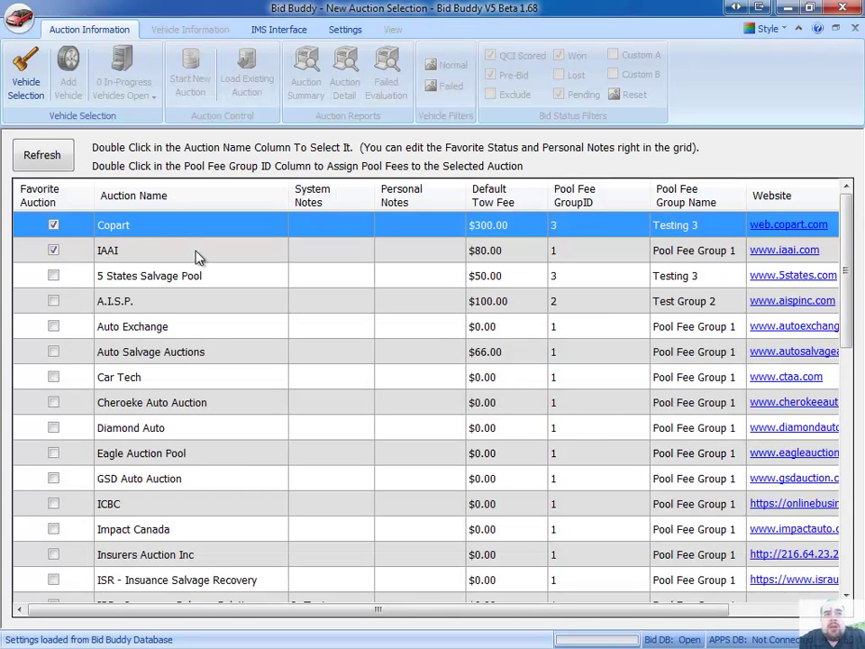
pyautogui.click(197, 251)
pyautogui.doubleClick(196, 251)
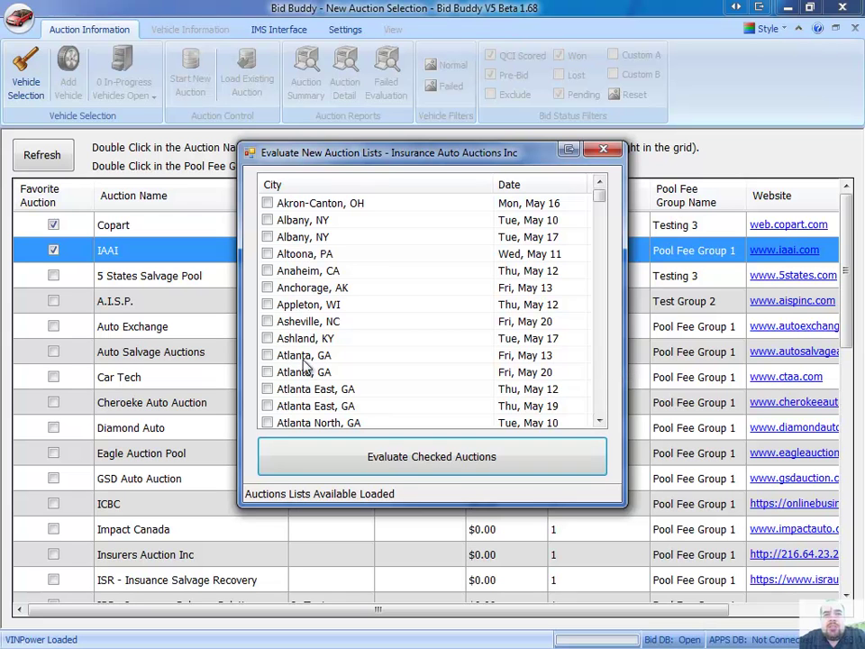
# Step: Evaluate the auction list for Atlanta, GA on Fri, May 13 and acknowledge the completed evaluation
pyautogui.click(282, 355)
pyautogui.click(268, 356)
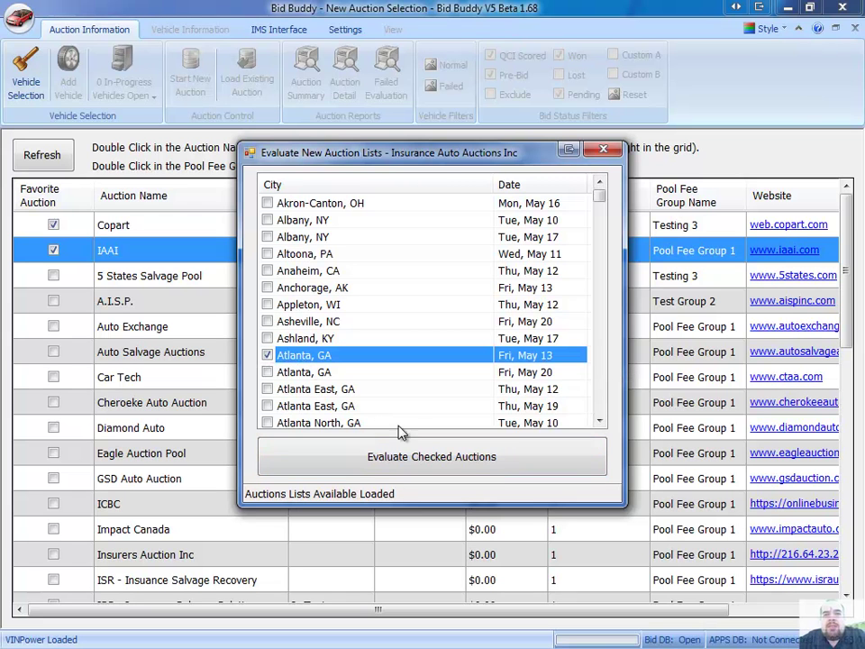
pyautogui.click(433, 453)
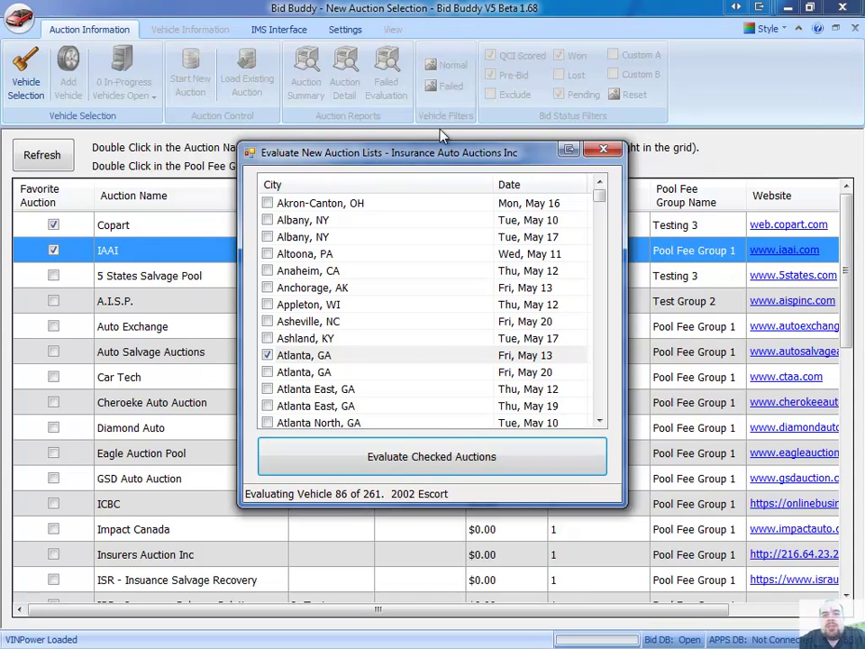
pyautogui.moveTo(444, 144); pyautogui.dragTo(473, 67)
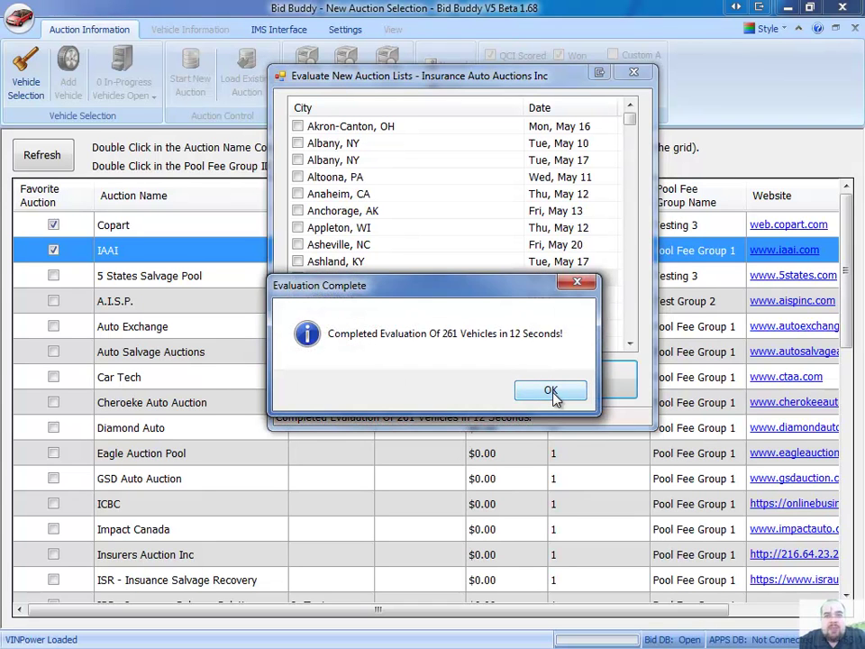
pyautogui.click(554, 395)
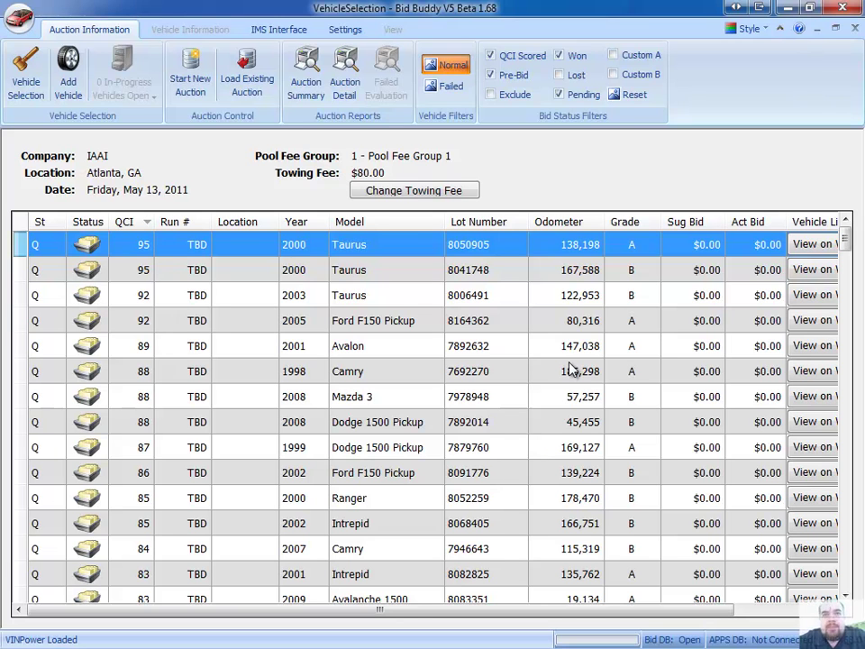
# Step: Filter the vehicle list to failed vehicles and examine the notes explaining why each one was rejected
pyautogui.click(446, 86)
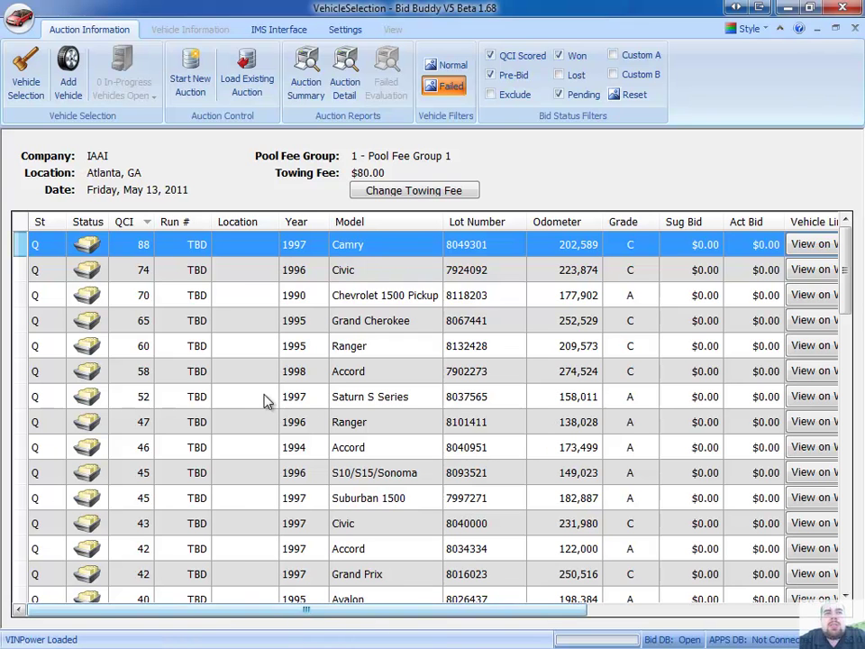
pyautogui.moveTo(236, 611); pyautogui.dragTo(473, 611)
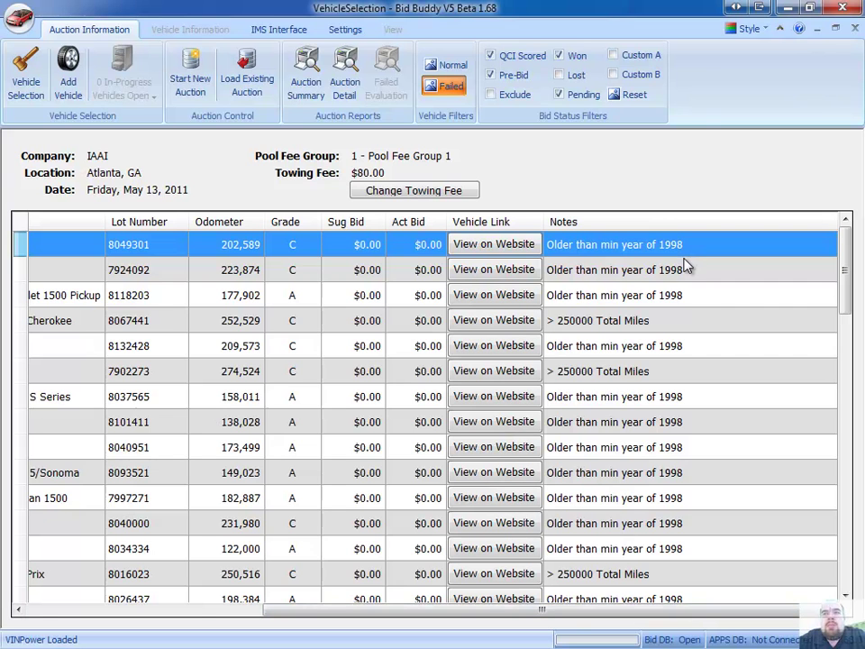
pyautogui.moveTo(850, 271); pyautogui.dragTo(849, 485)
pyautogui.click(795, 473)
pyautogui.scroll(-1, 847, 485)
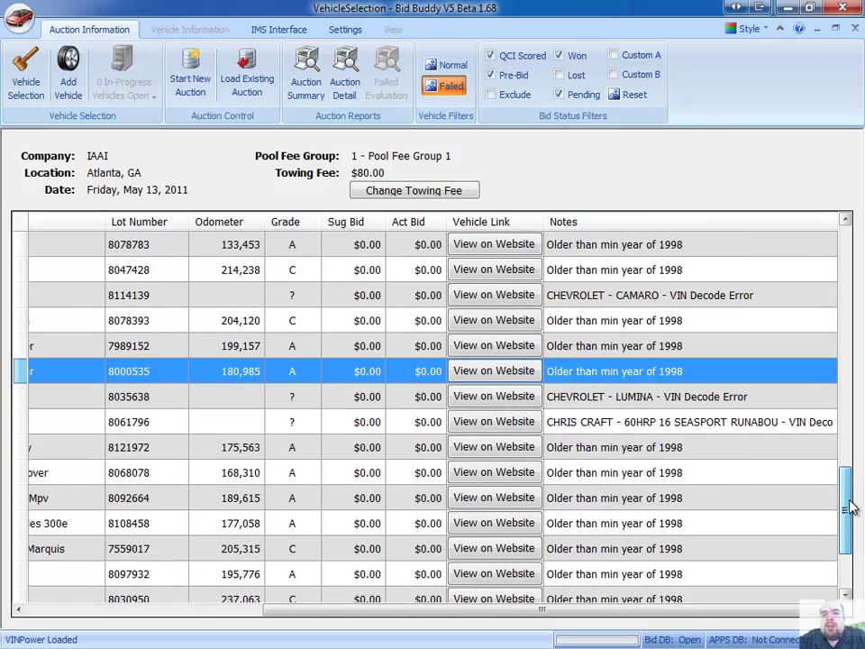
pyautogui.click(630, 420)
pyautogui.moveTo(861, 489); pyautogui.dragTo(845, 270)
pyautogui.click(152, 615)
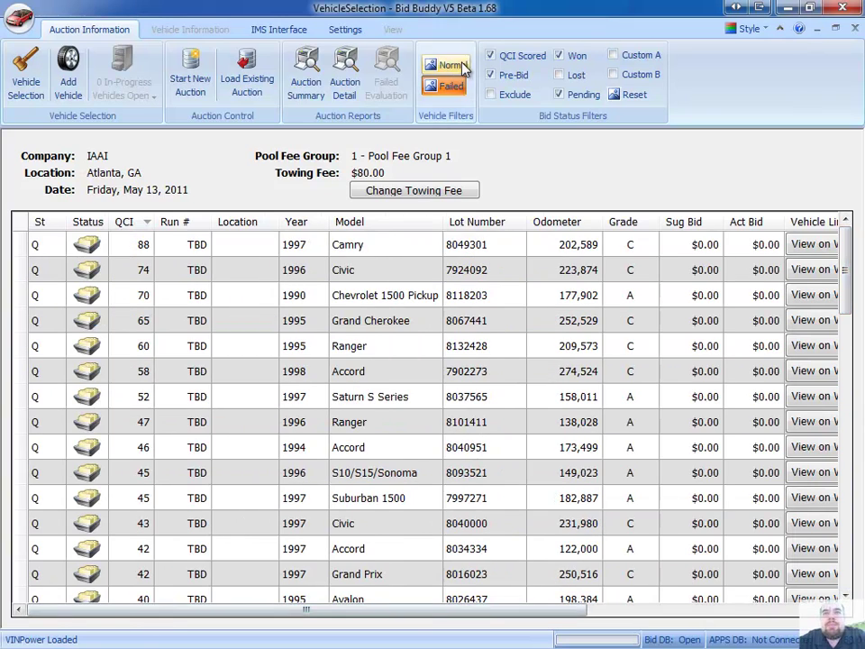
# Step: Switch the vehicle list back to the normal filter and open the 2001 Avalon for bid evaluation
pyautogui.click(446, 65)
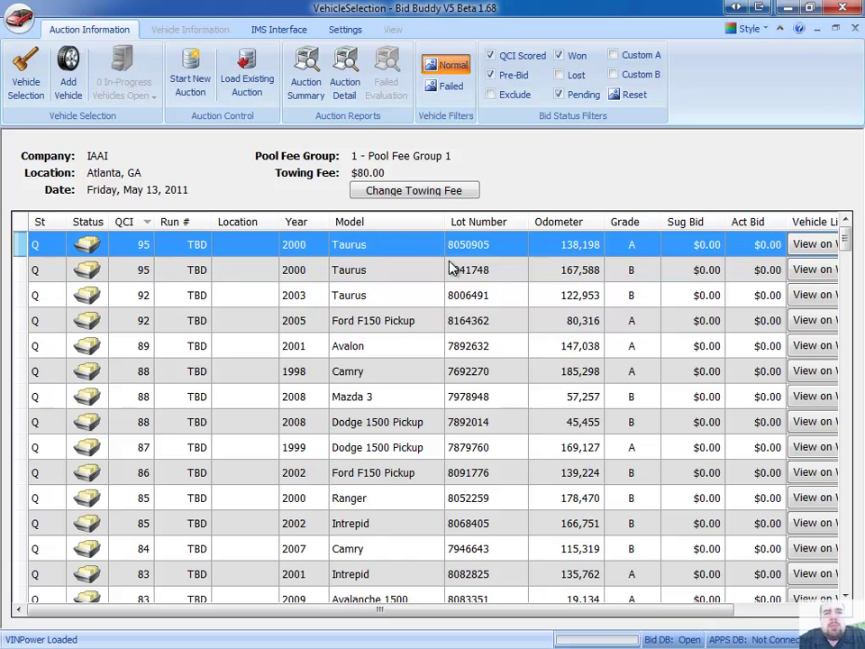
pyautogui.click(374, 348)
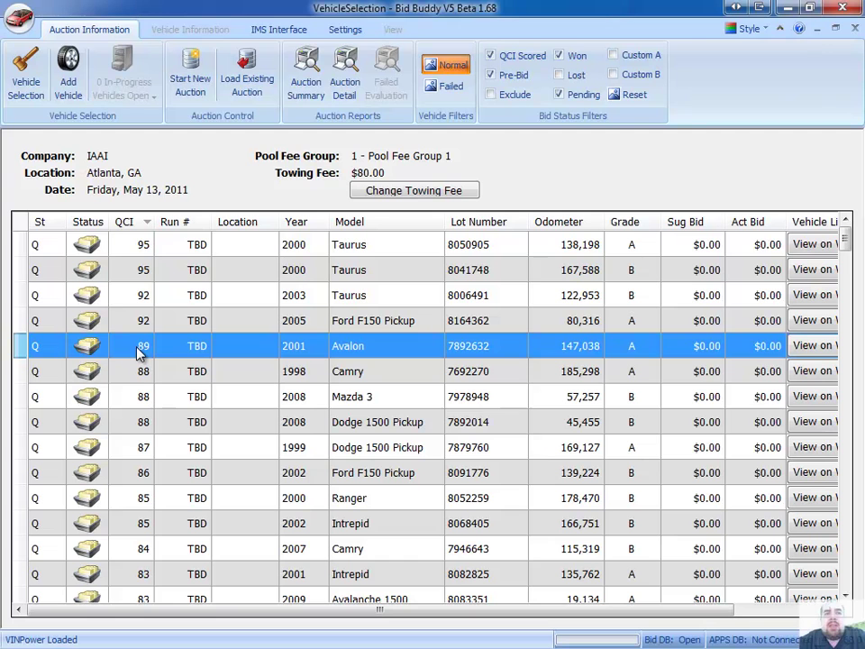
pyautogui.doubleClick(321, 352)
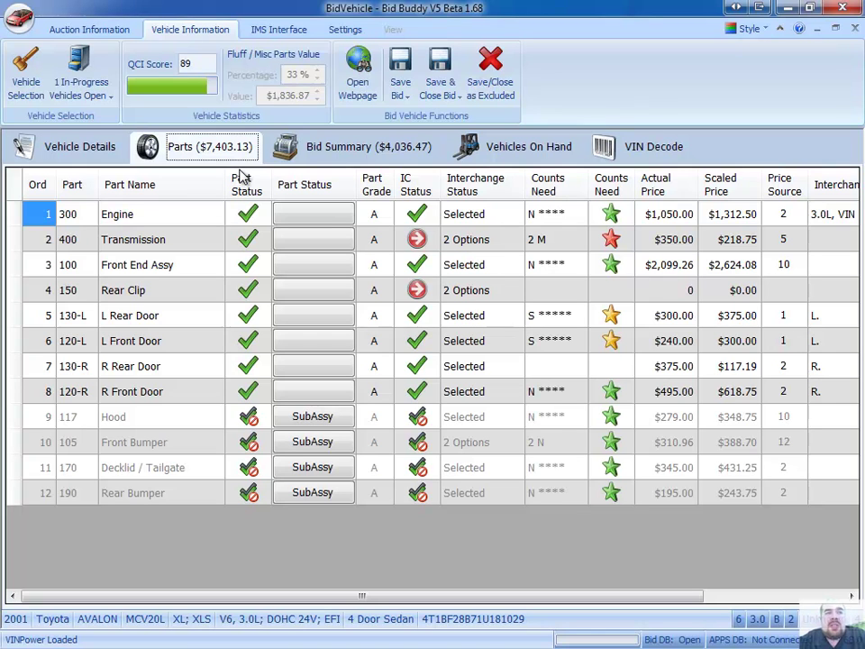
# Step: Mark the Avalon's rear clip, left rear door and left front door as Bad in the parts list
pyautogui.click(304, 301)
pyautogui.click(326, 297)
pyautogui.click(329, 298)
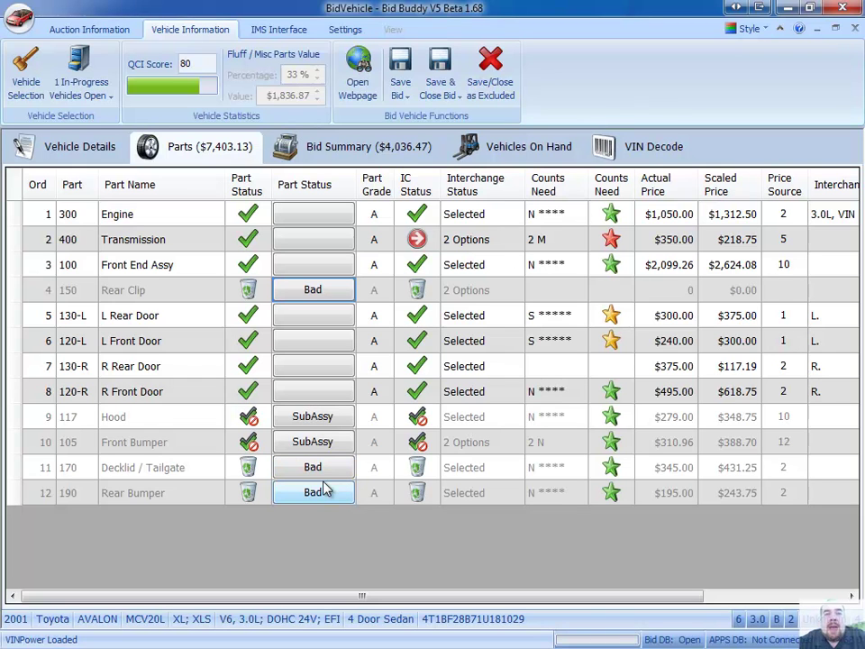
pyautogui.click(323, 324)
pyautogui.click(330, 326)
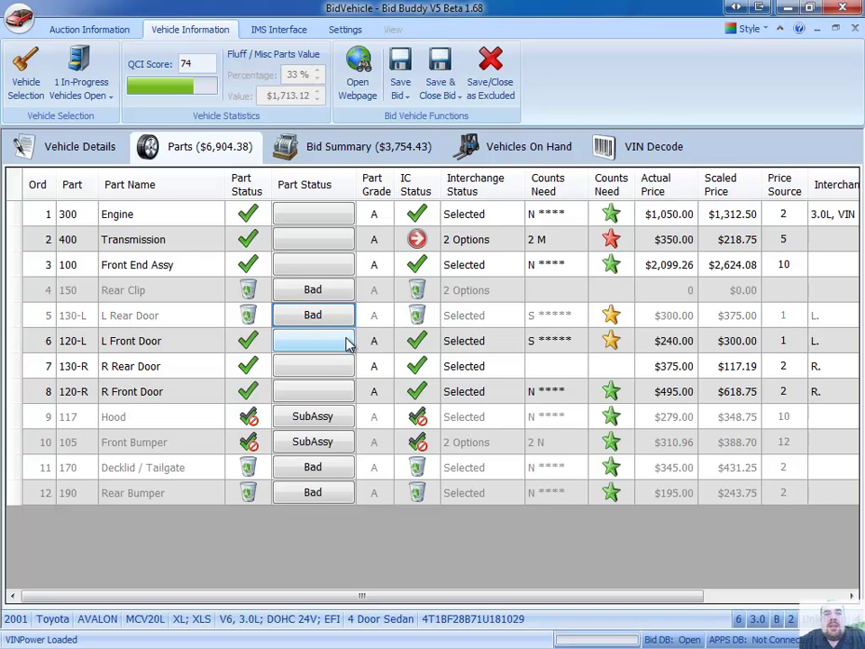
pyautogui.click(348, 343)
pyautogui.click(348, 344)
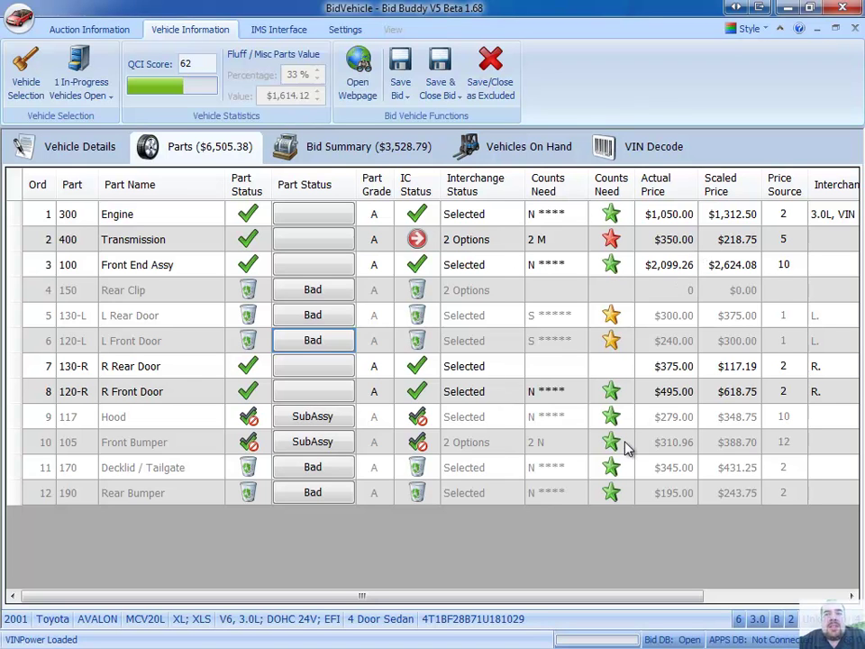
# Step: Check the right front door's history statistics, including long term requests and not-in-stock figures, and close its part details
pyautogui.moveTo(540, 397)
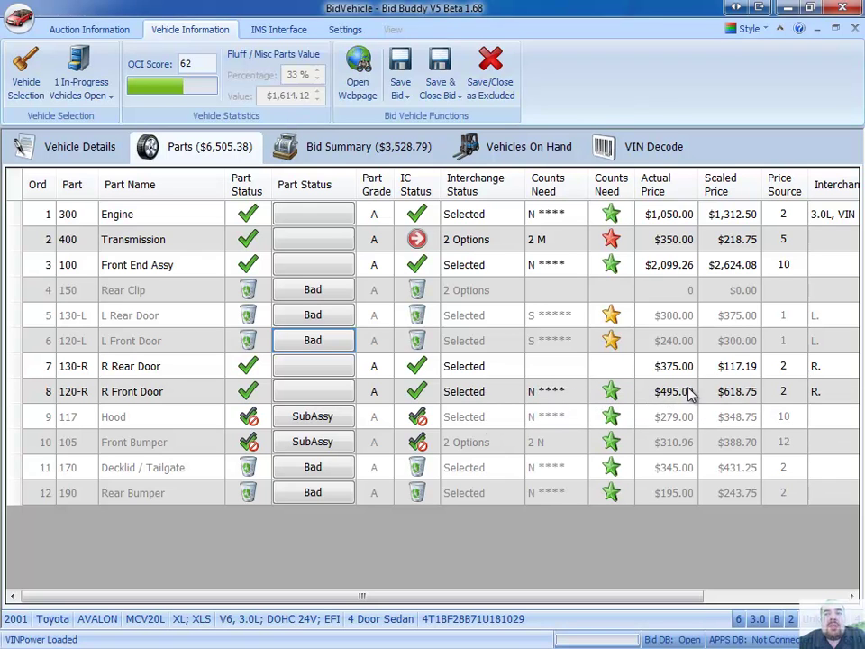
pyautogui.doubleClick(683, 396)
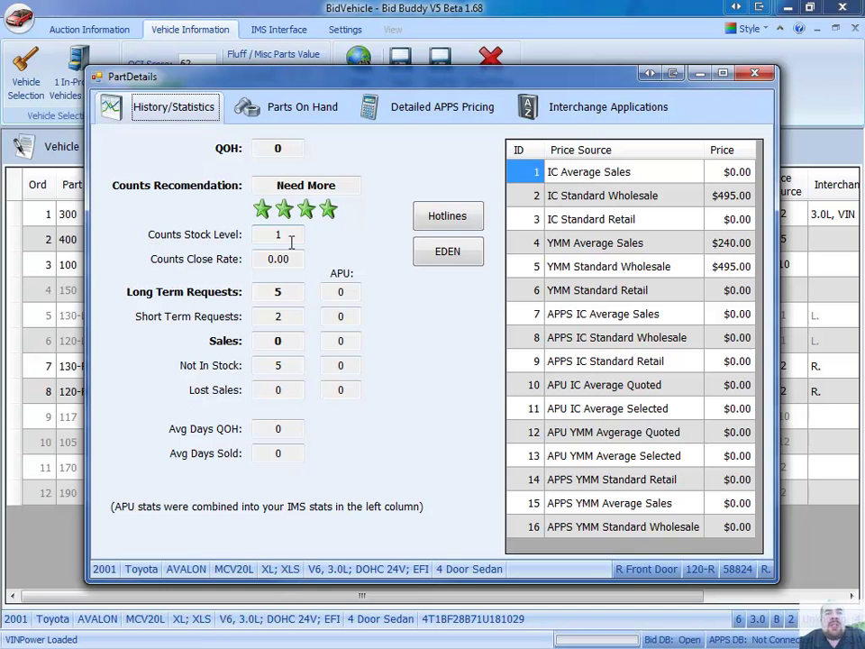
pyautogui.click(298, 293)
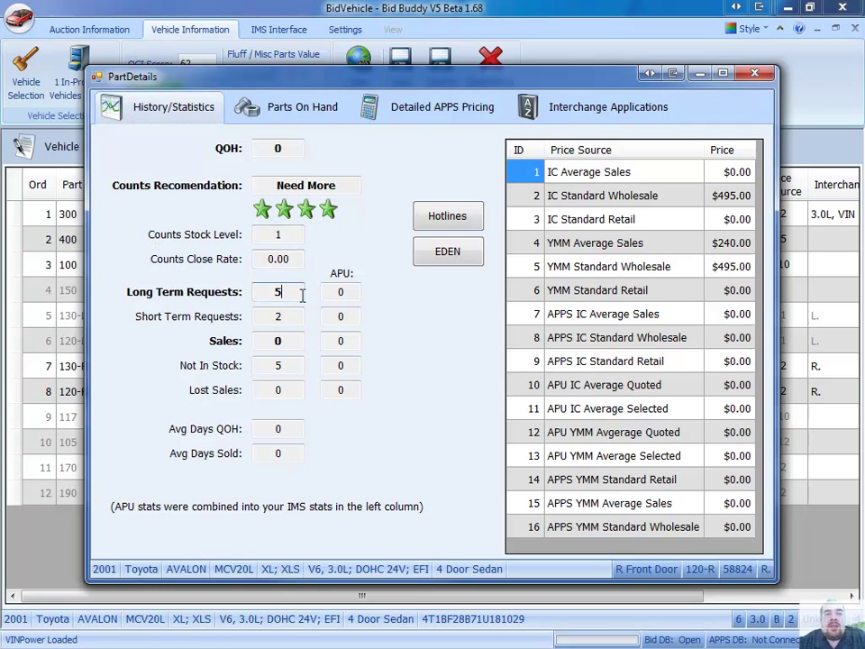
pyautogui.click(298, 364)
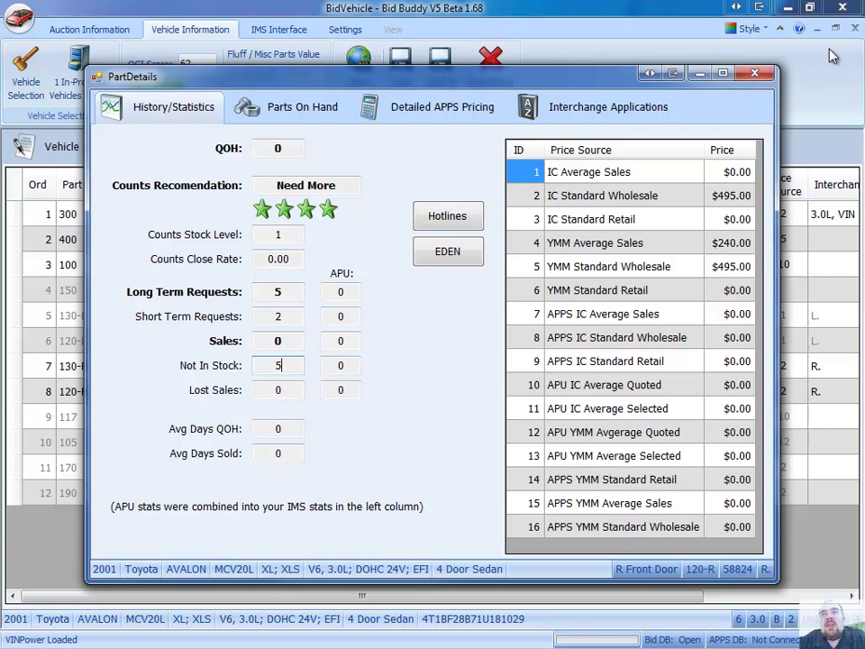
pyautogui.click(755, 74)
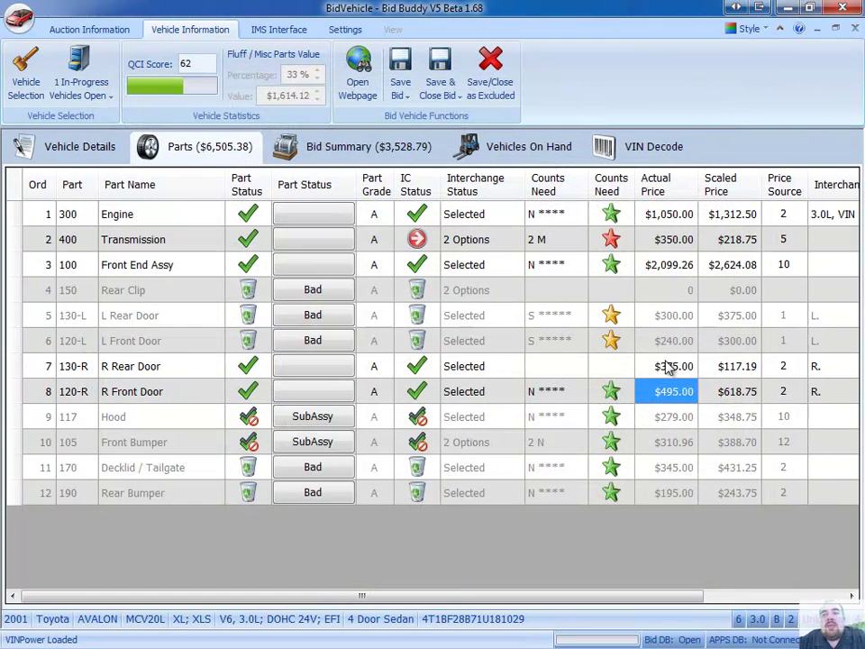
# Step: Examine the hood's part details, comparing long term requests with the APU figures, stock level and counts recommendation, and close them
pyautogui.click(668, 420)
pyautogui.doubleClick(663, 418)
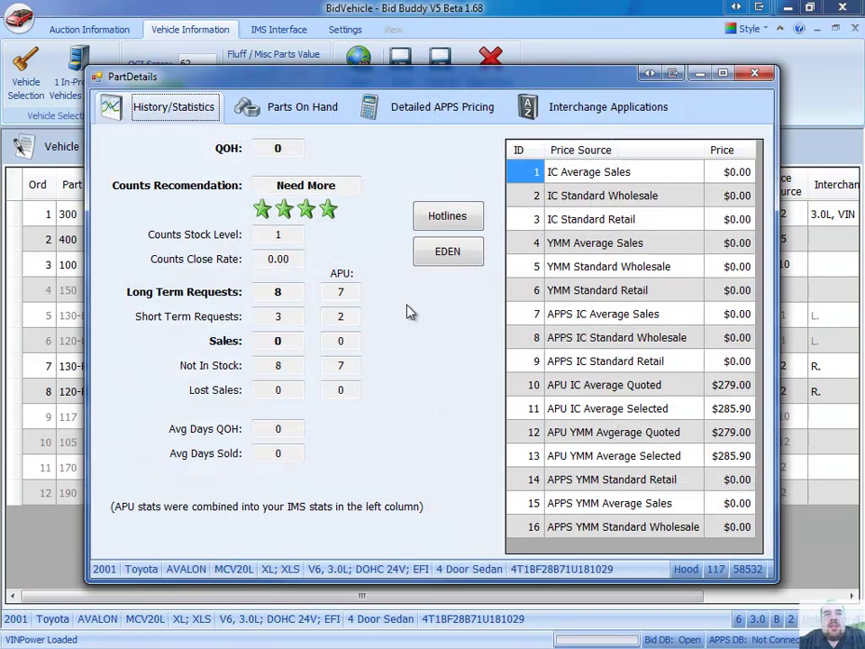
pyautogui.doubleClick(275, 292)
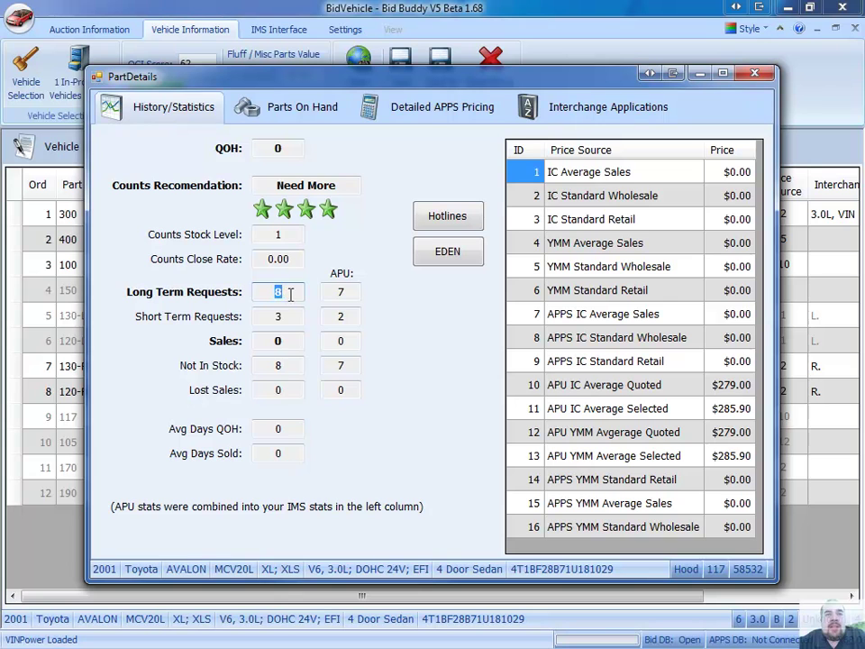
pyautogui.doubleClick(350, 292)
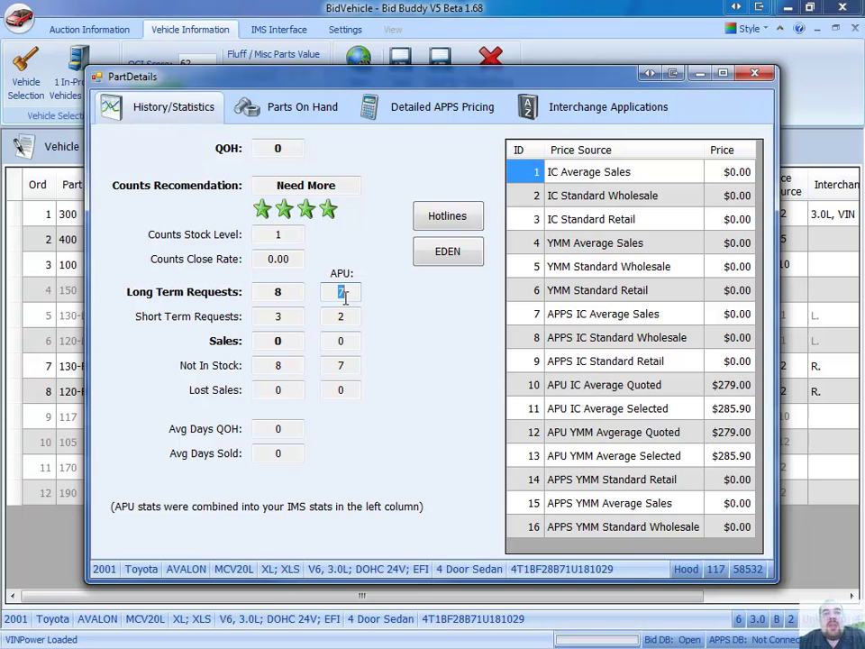
pyautogui.click(345, 297)
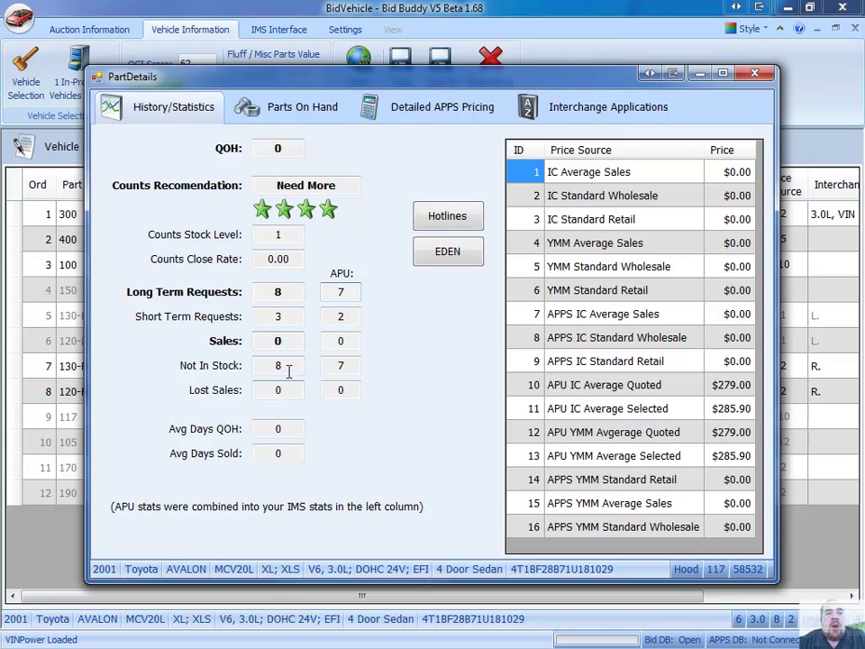
pyautogui.doubleClick(289, 236)
pyautogui.click(291, 236)
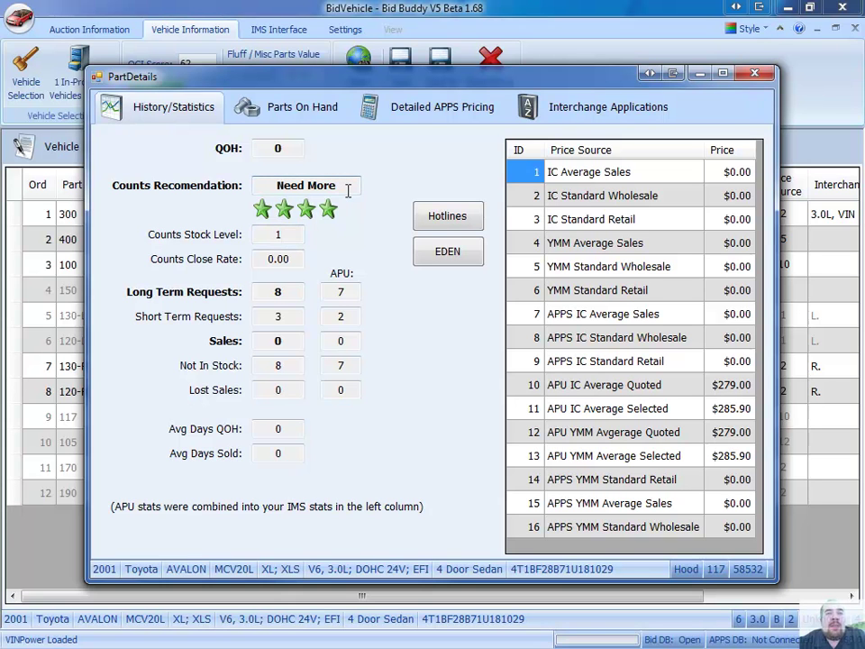
pyautogui.click(348, 191)
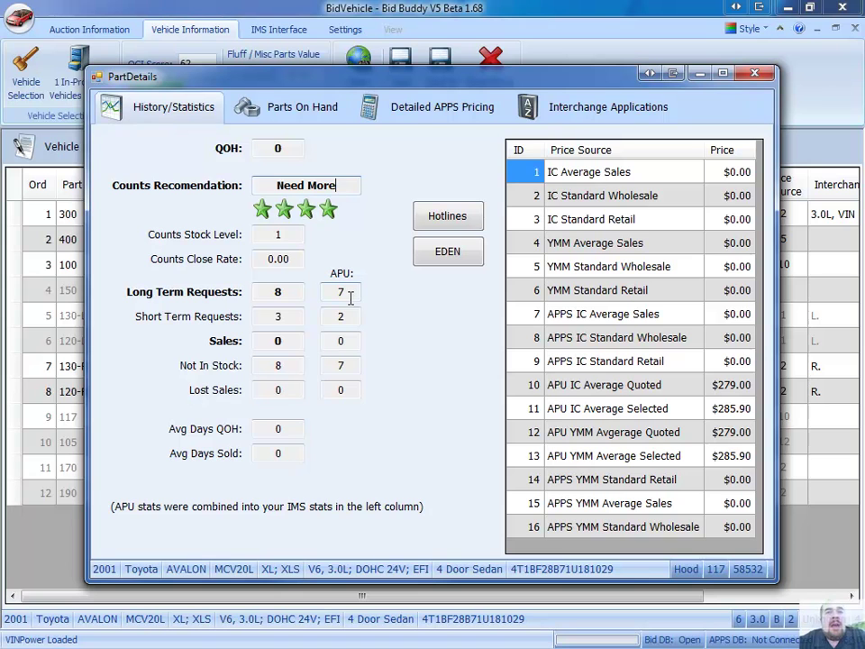
pyautogui.click(284, 292)
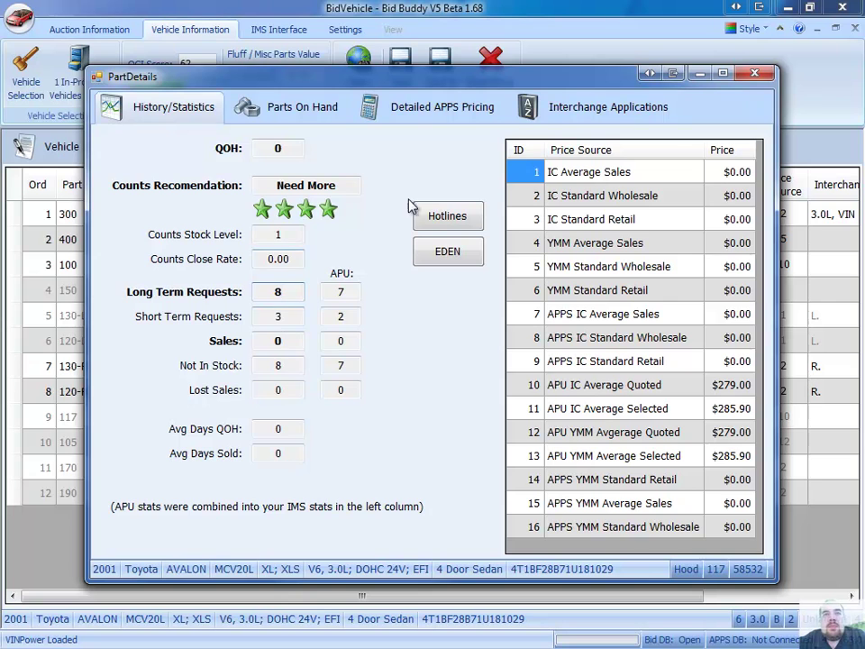
pyautogui.click(754, 73)
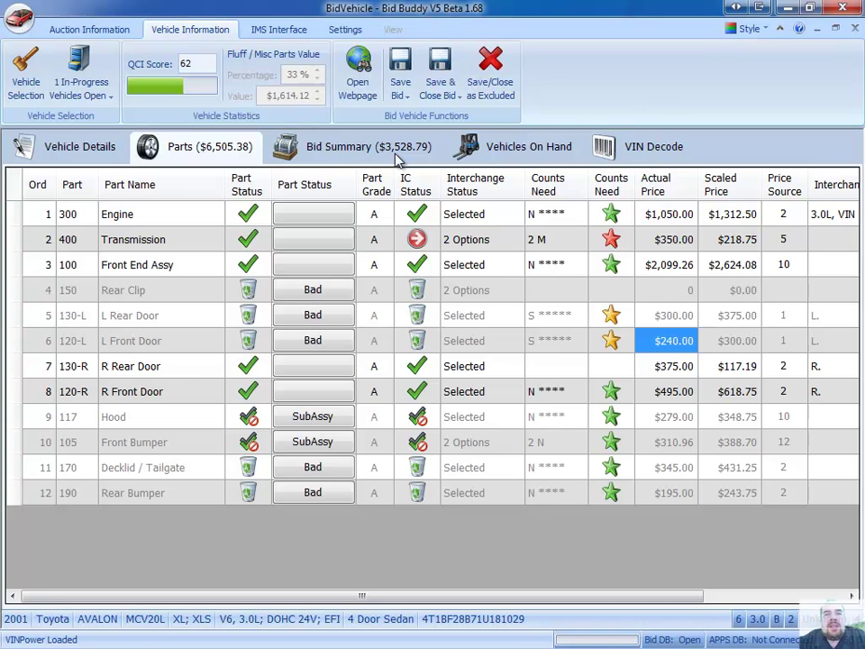
# Step: Resolve the transmission's interchange options by choosing the A.T.; floor shift variant, IC number 60985A
pyautogui.click(505, 241)
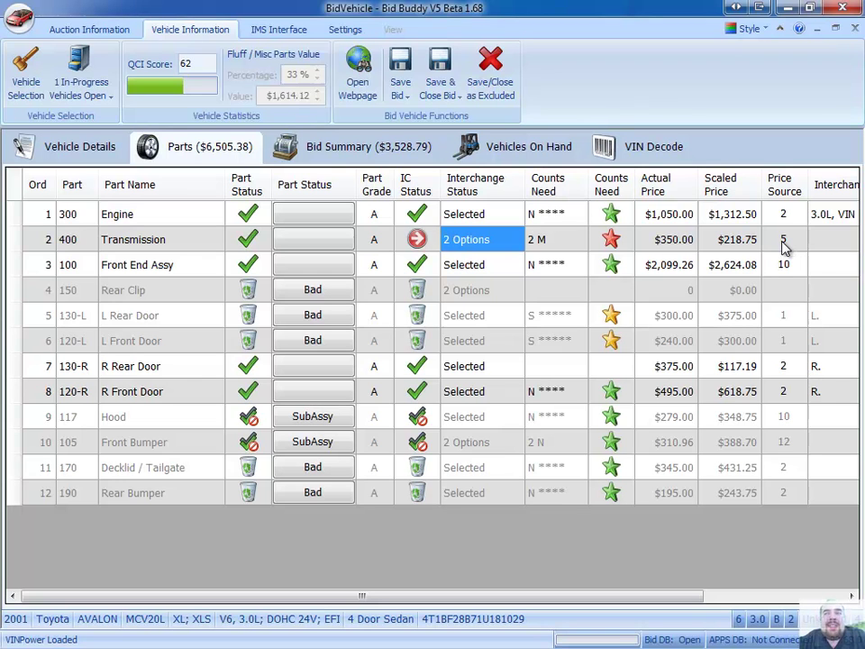
pyautogui.doubleClick(487, 239)
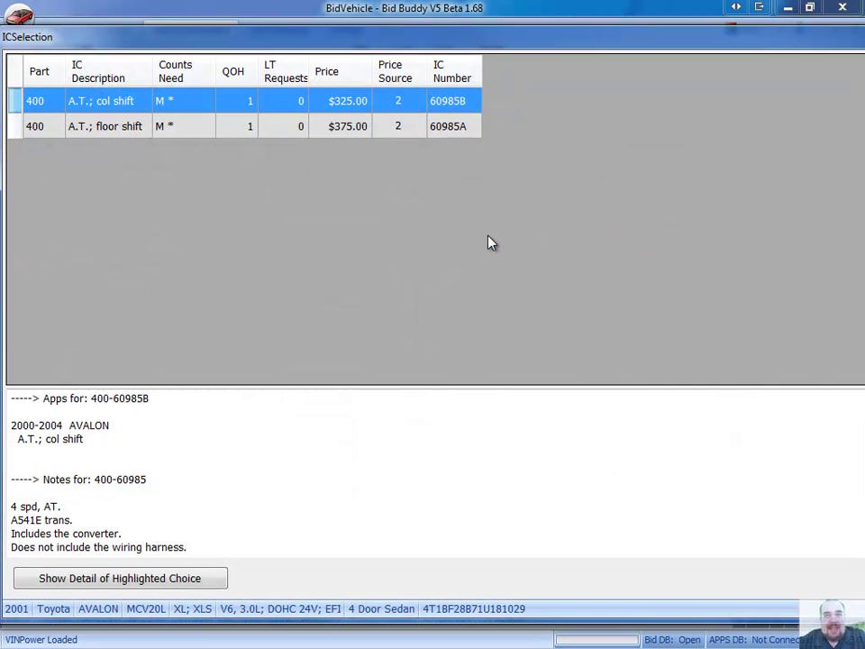
pyautogui.doubleClick(133, 126)
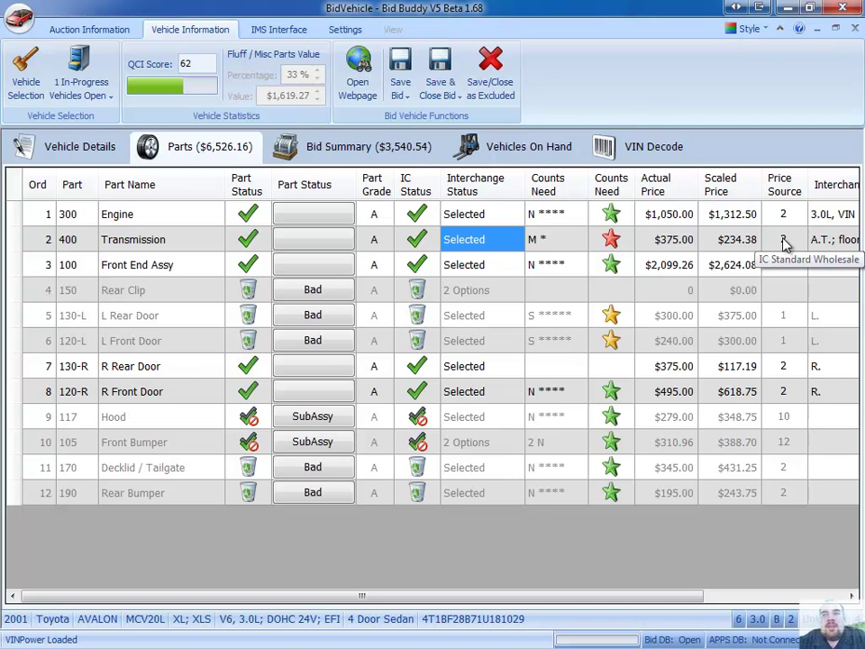
# Step: Examine the transmission's part details, covering history statistics, parts on hand and interchange applications with notes, and close them
pyautogui.click(662, 240)
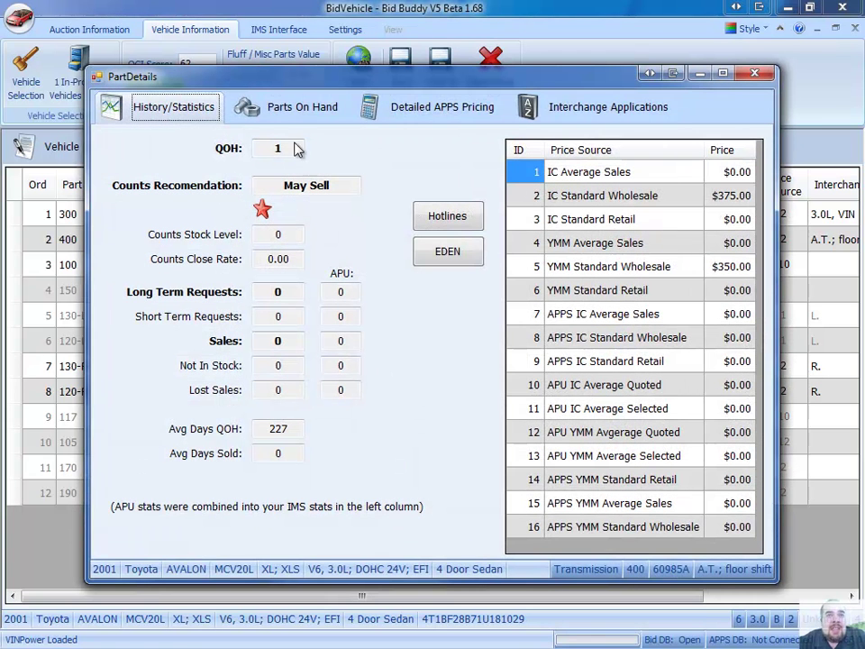
pyautogui.click(287, 115)
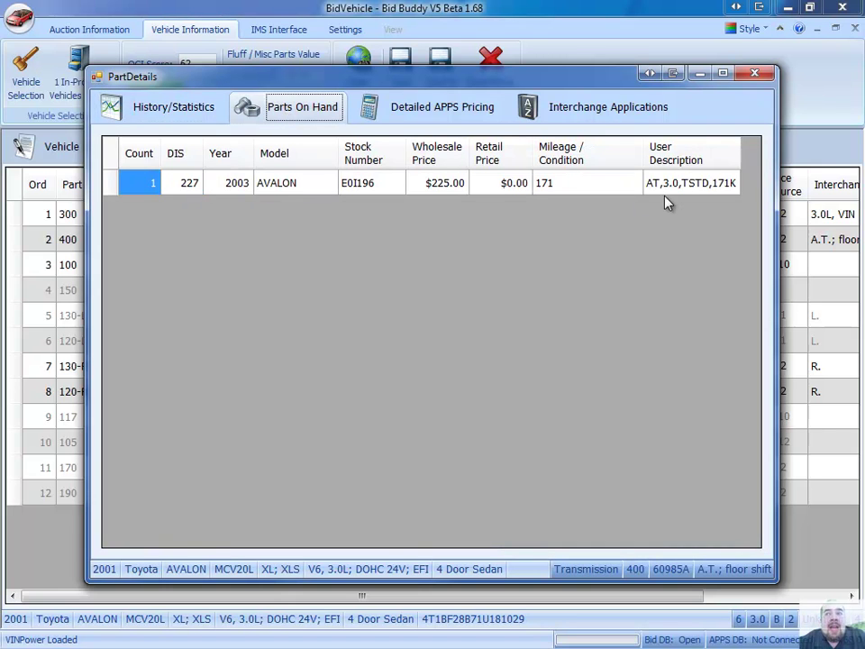
pyautogui.click(627, 118)
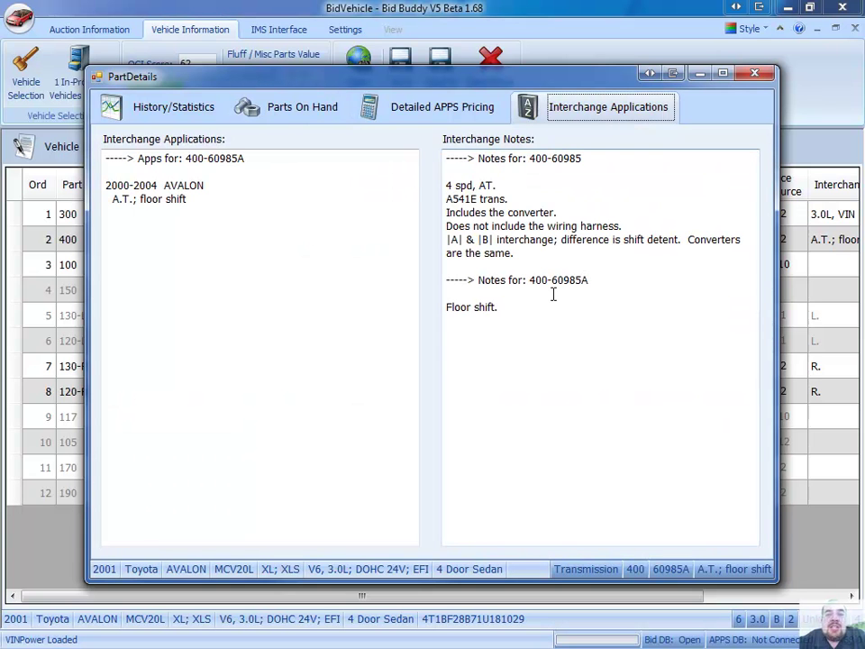
pyautogui.click(127, 116)
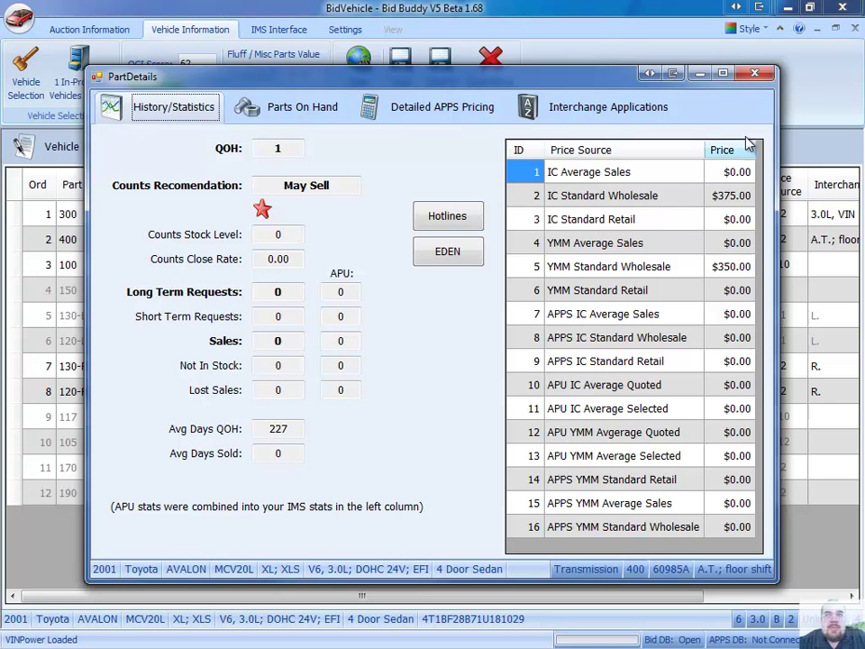
pyautogui.click(759, 73)
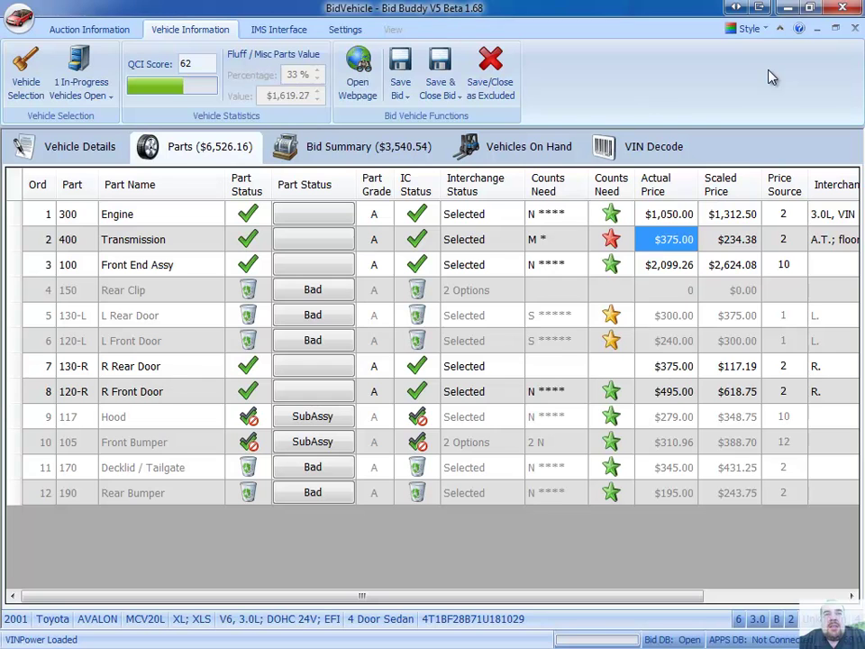
# Step: Enter 3200 as the actual bid placed in the Avalon's bid summary, set the bid status to Won, and save and close the bid
pyautogui.click(341, 152)
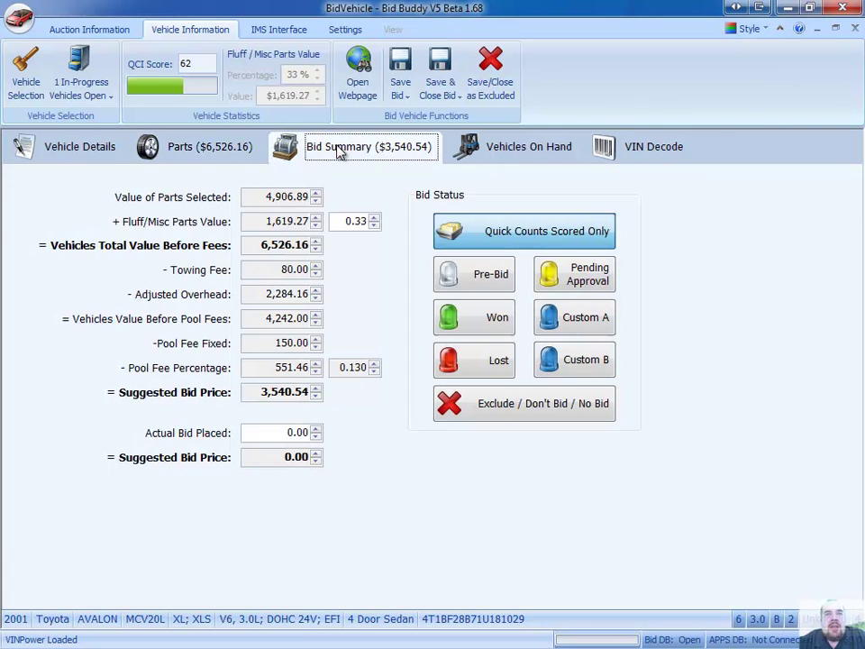
pyautogui.click(265, 434)
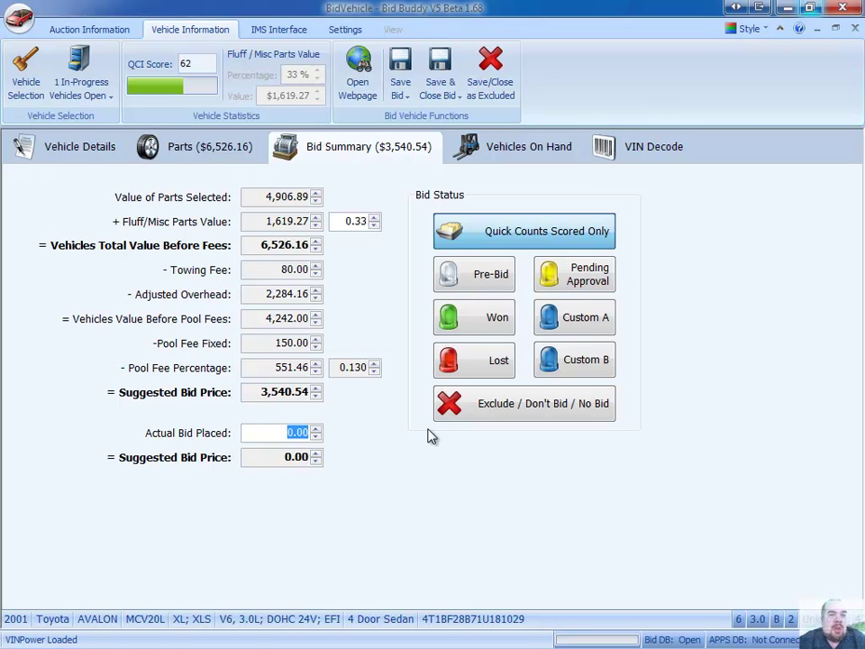
pyautogui.write('3200')
pyautogui.click(463, 329)
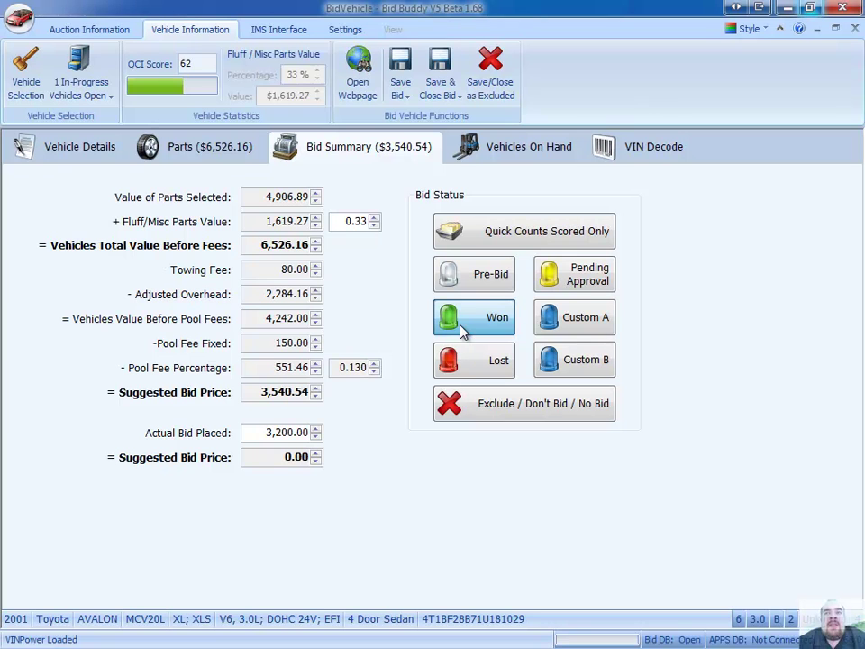
pyautogui.click(437, 65)
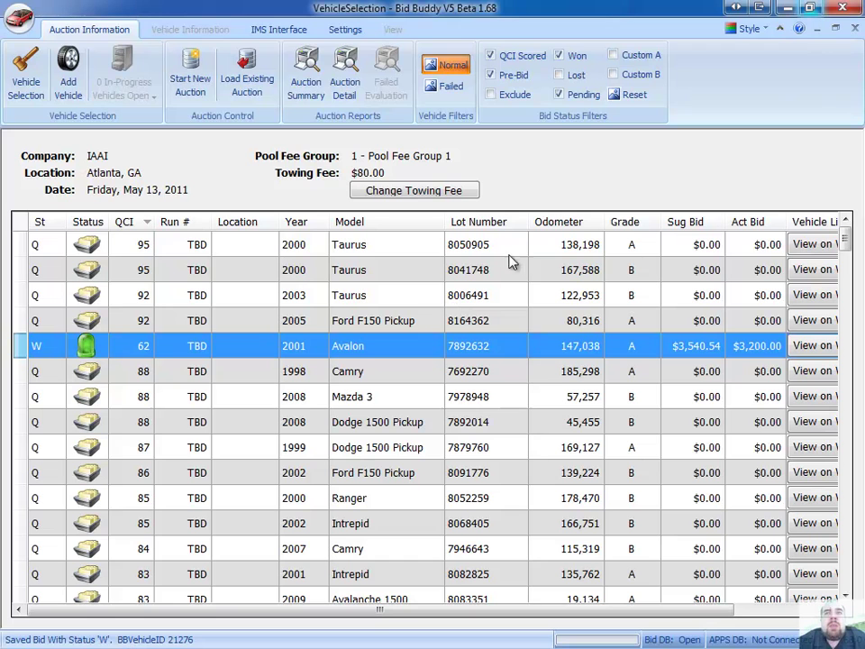
# Step: Reopen the 2001 Avalon's bid from the auction list and check the status choices for saving and closing it
pyautogui.doubleClick(467, 350)
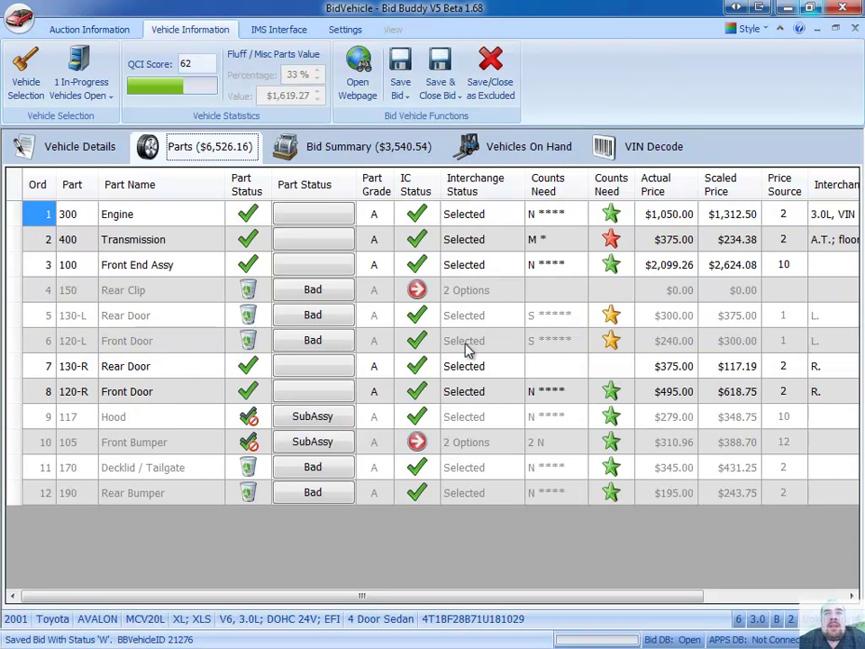
pyautogui.click(444, 92)
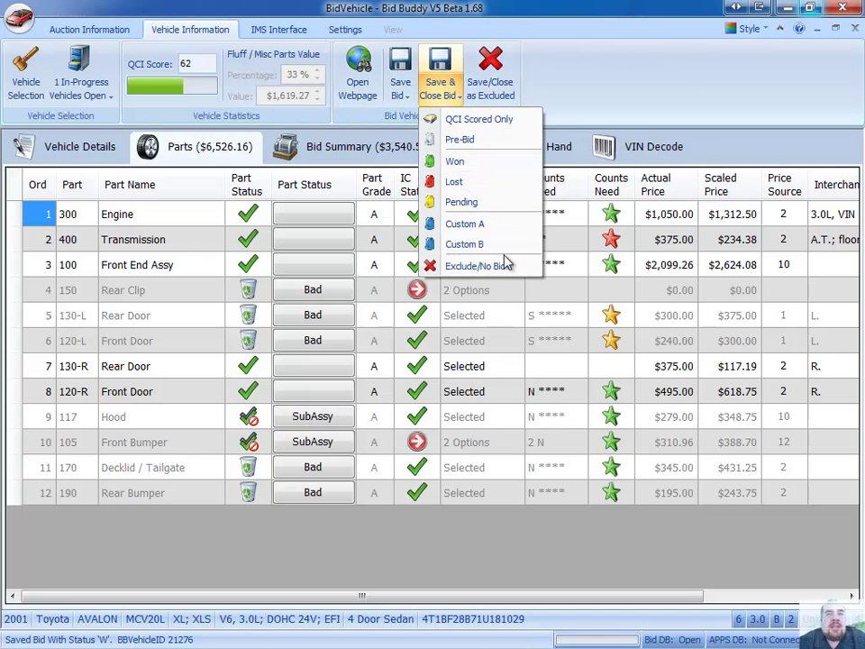
pyautogui.click(440, 103)
# Step: Review the profit history of Avalons on hand, the decoded VIN information and the vehicle details
pyautogui.click(511, 147)
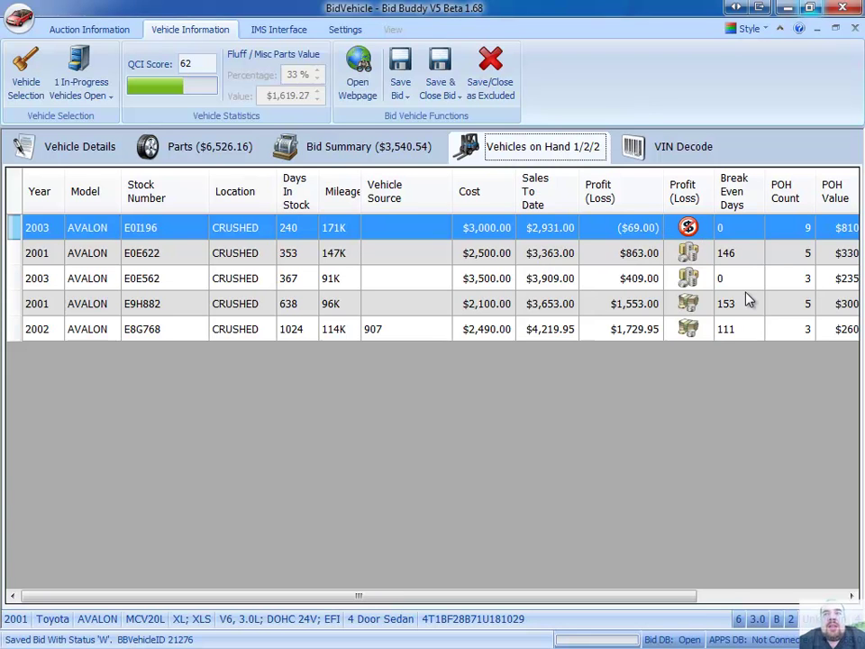
pyautogui.click(644, 153)
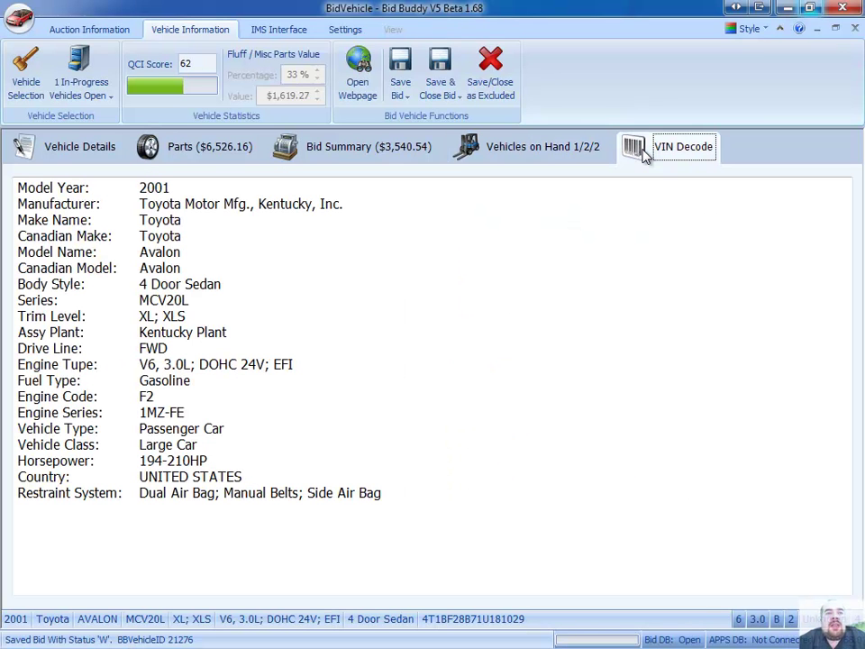
pyautogui.click(72, 162)
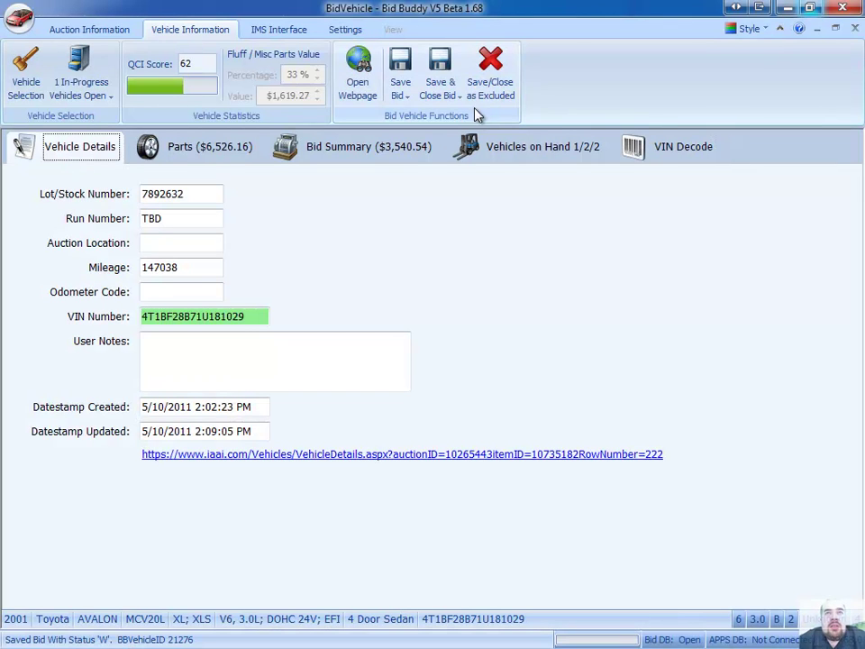
# Step: Open the main settings and review the APU Solutions download option and customer ID field, plus the general settings
pyautogui.click(343, 30)
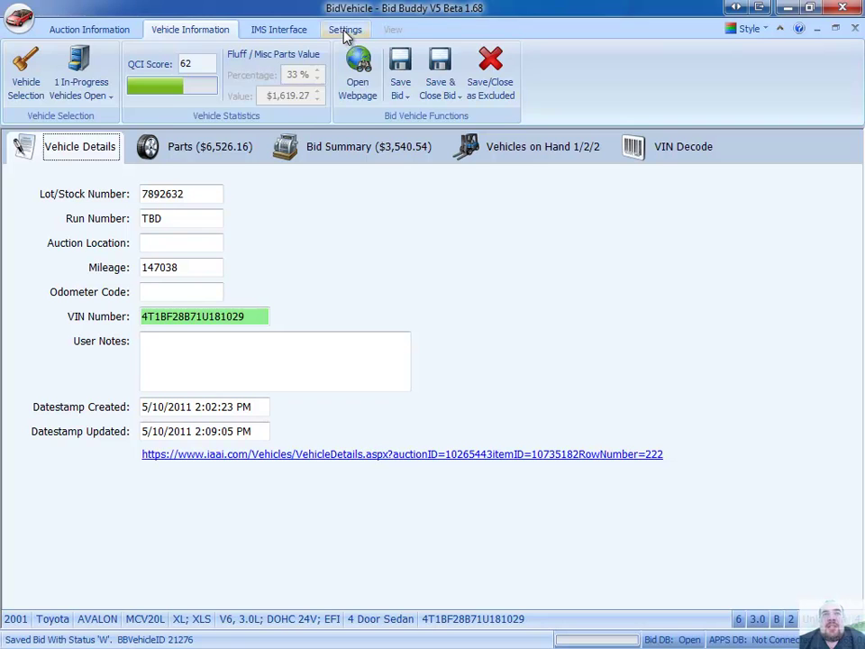
pyautogui.click(343, 31)
pyautogui.click(99, 79)
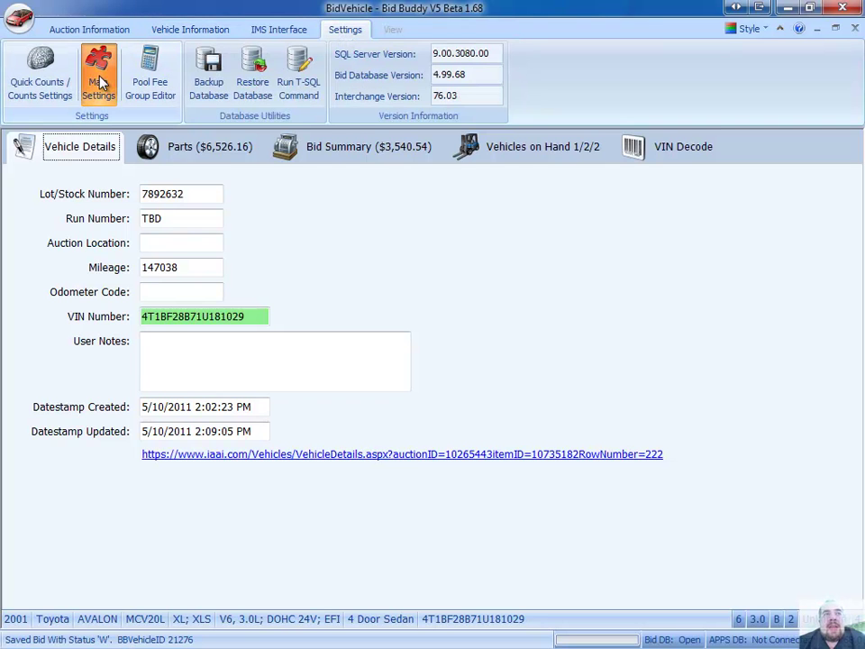
pyautogui.click(581, 148)
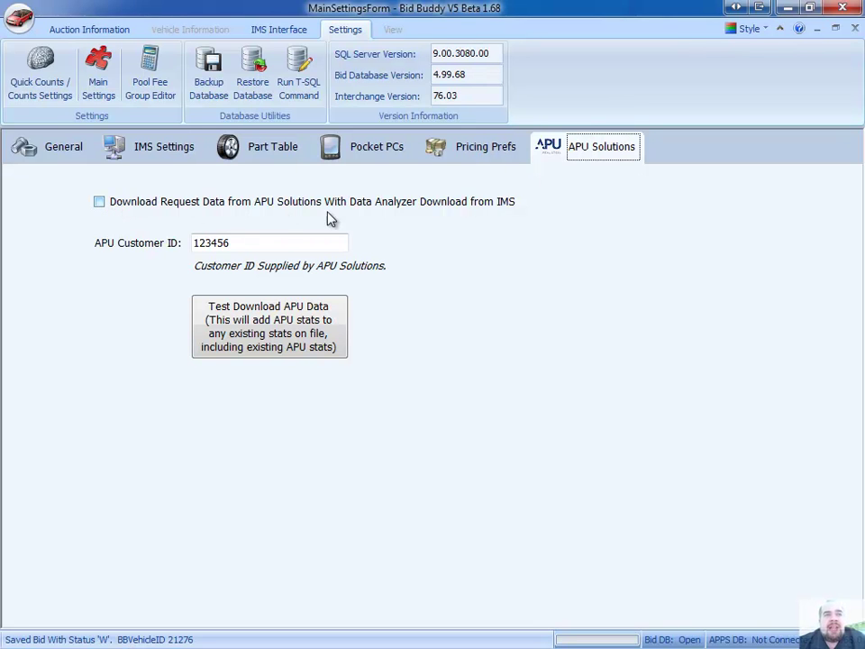
pyautogui.doubleClick(313, 248)
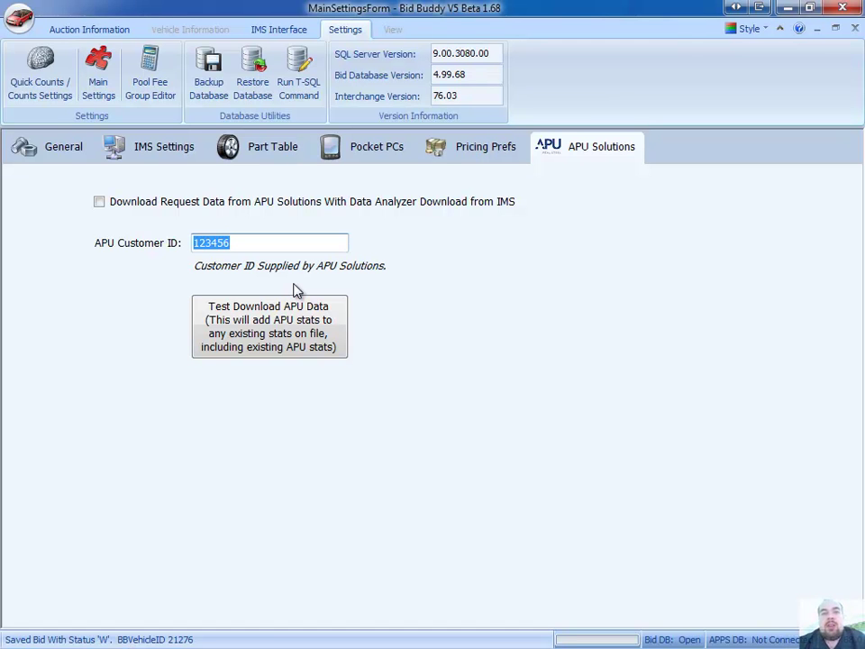
pyautogui.click(63, 147)
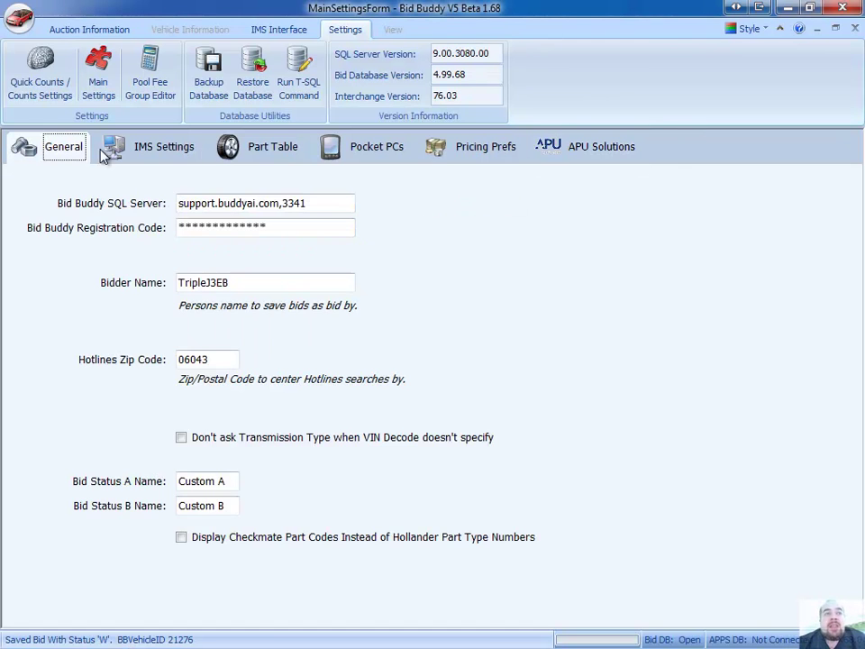